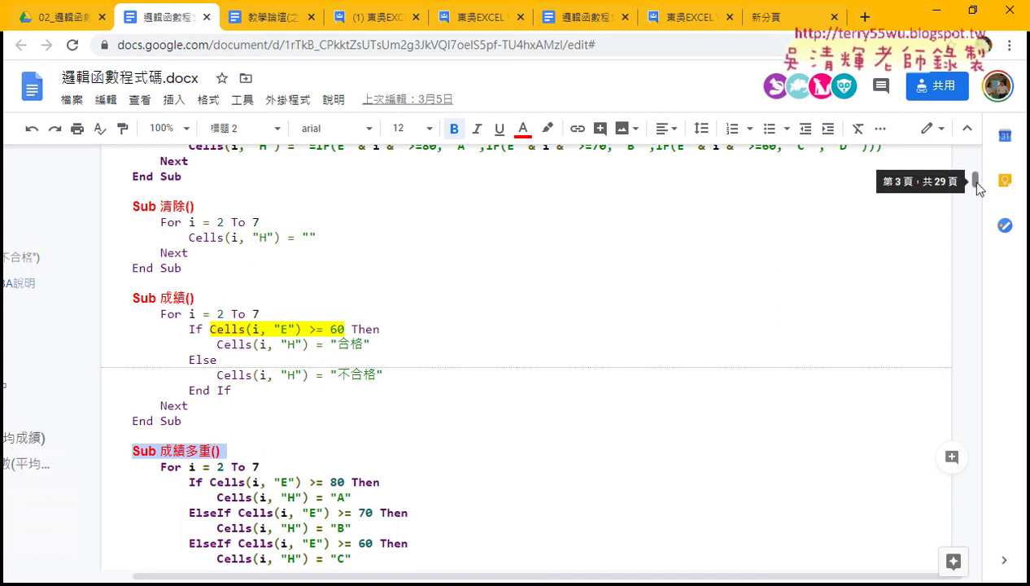
# Select the Sub 成績() routine, from its header line to End Sub, in the Google Doc
pyautogui.moveTo(205, 422); pyautogui.dragTo(116, 302)
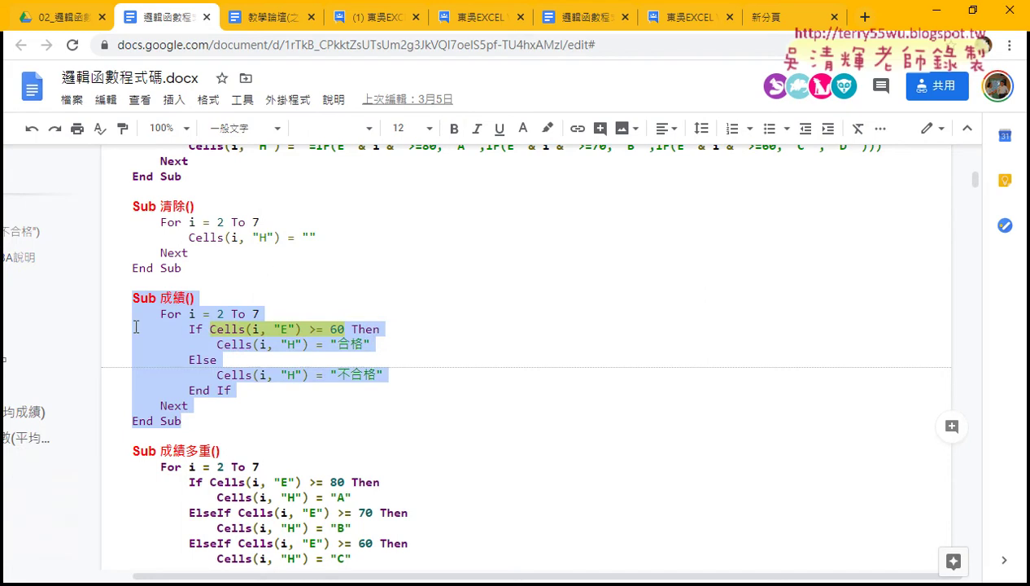
# Bring the VBA code editor to the front and scroll up to Sub 成績
pyautogui.moveTo(334, 582)
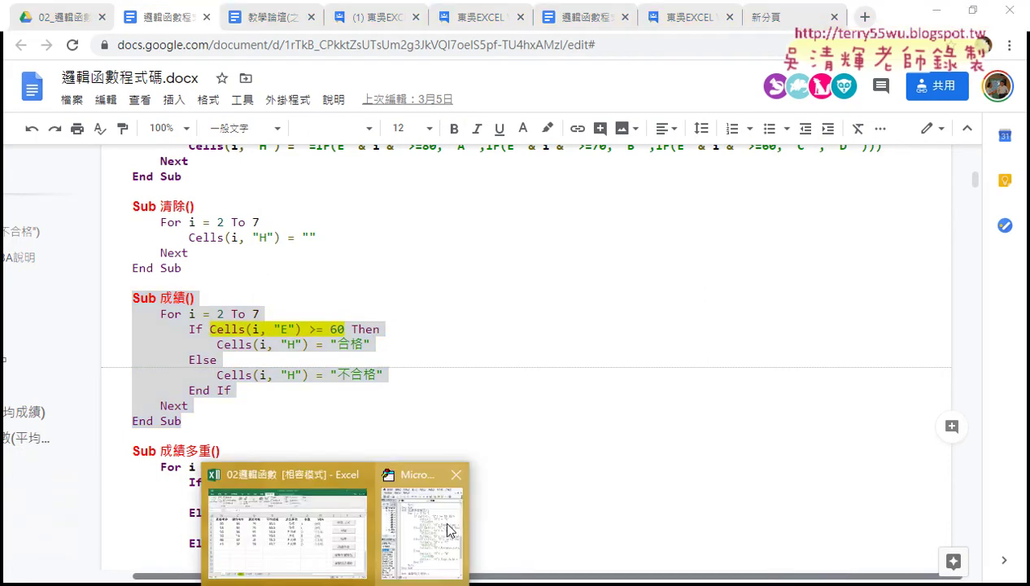
pyautogui.click(419, 521)
pyautogui.scroll(3, 382, 321)
pyautogui.scroll(2, 383, 320)
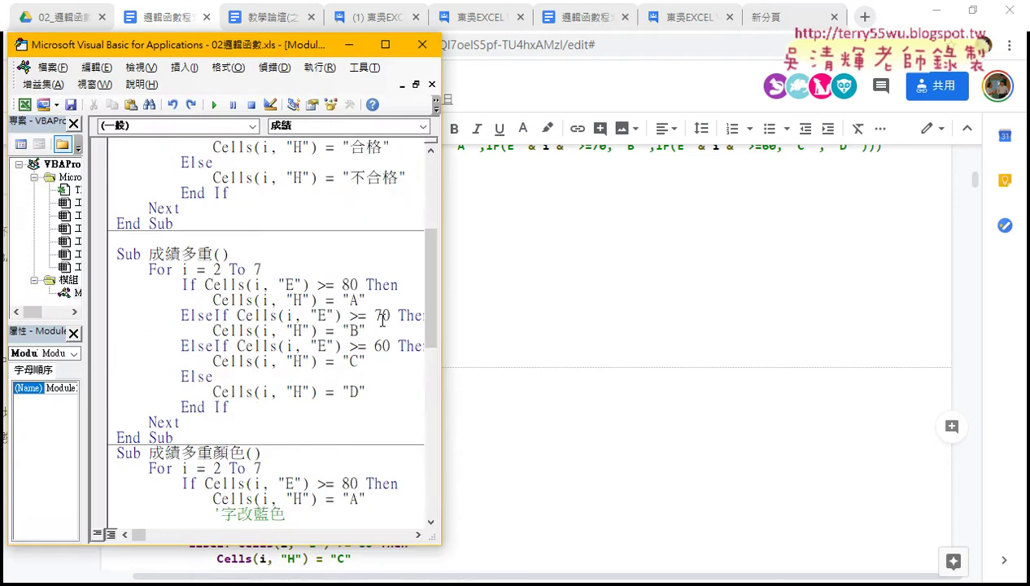
pyautogui.scroll(3, 383, 321)
# Delete the For…Next body of Sub 成績, then restore it with Ctrl+Z
pyautogui.moveTo(173, 362); pyautogui.dragTo(108, 246)
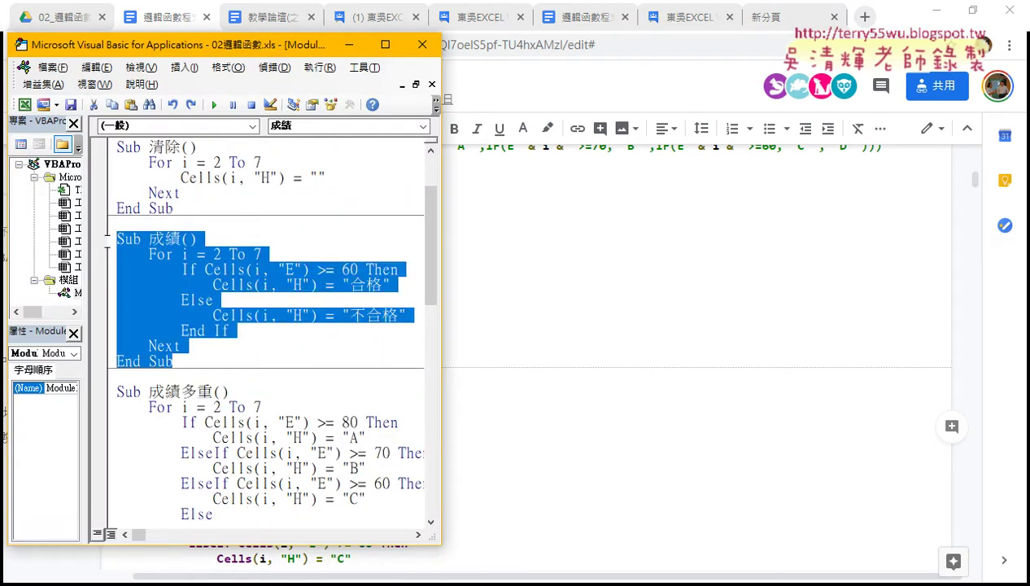
pyautogui.press('Right')
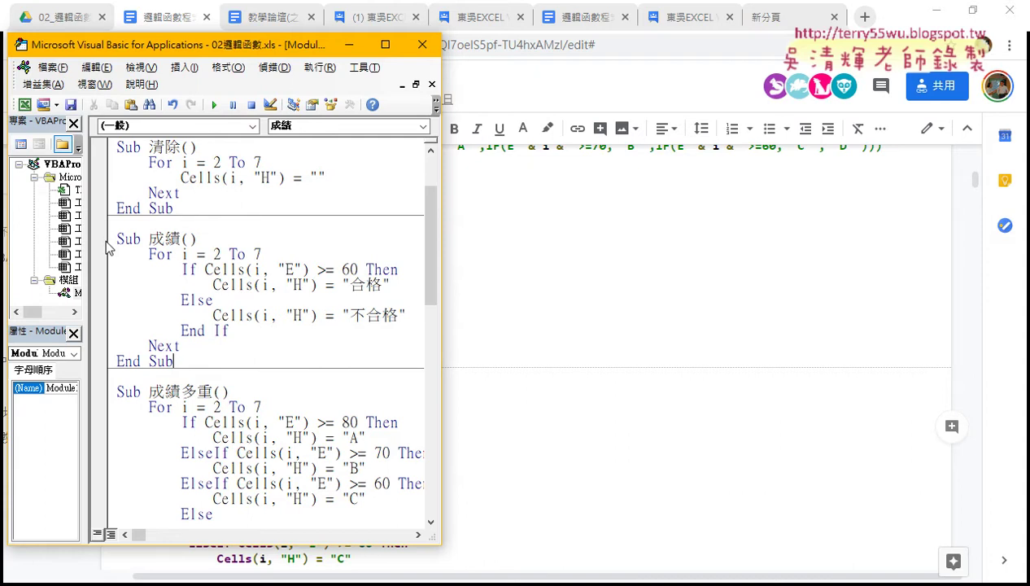
pyautogui.moveTo(185, 347); pyautogui.dragTo(100, 260)
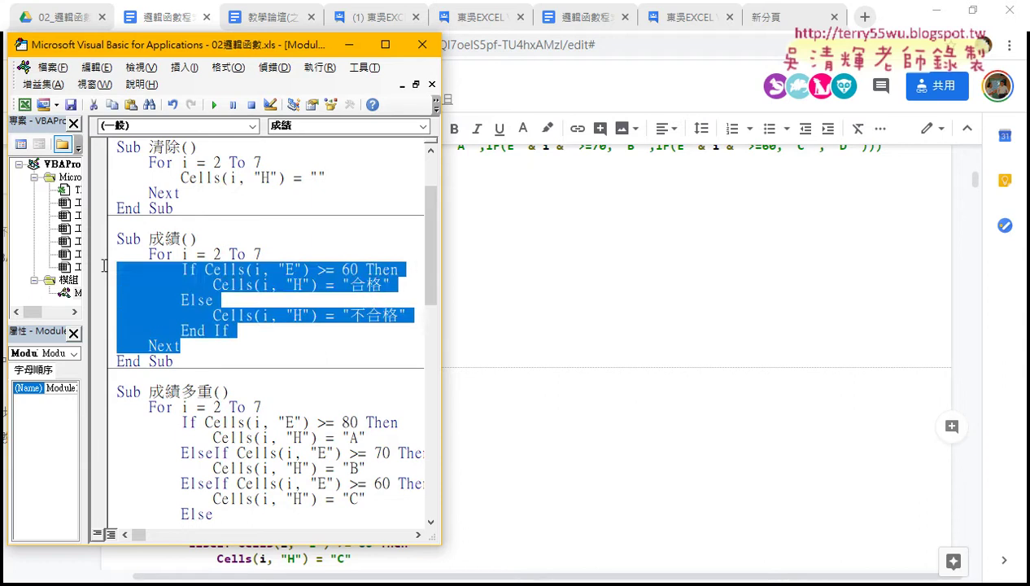
pyautogui.press('Delete')
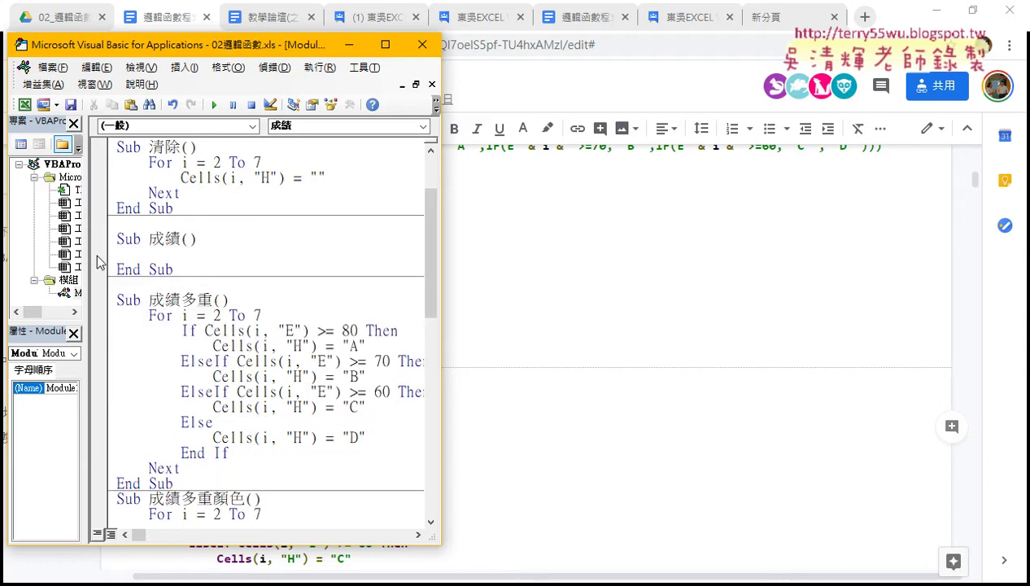
pyautogui.hotkey('ctrl', 'z')
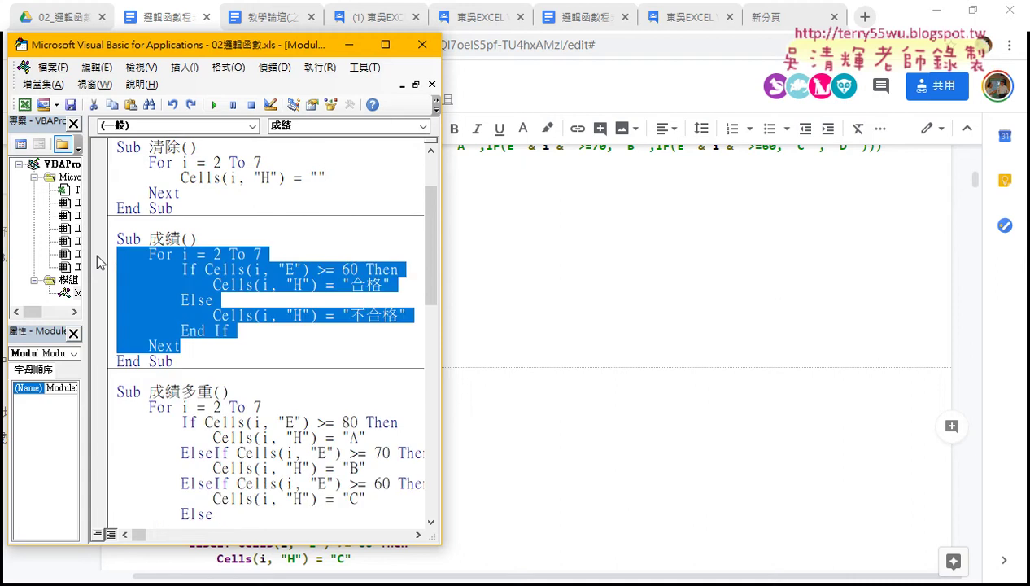
# Select H2:H7 and run the 成績多重 macro button to fill in the grades
pyautogui.click(934, 12)
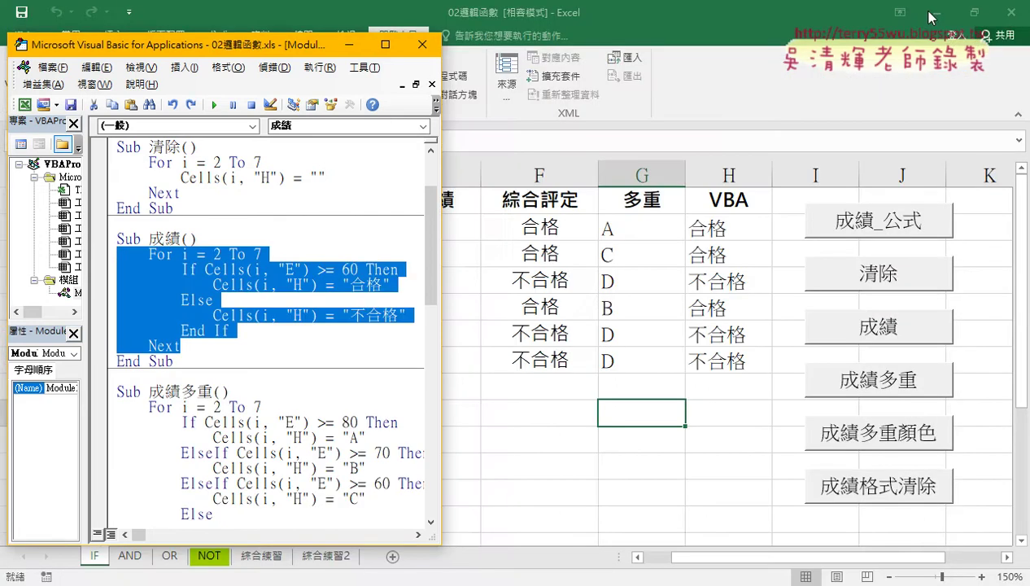
pyautogui.click(720, 407)
pyautogui.moveTo(708, 228); pyautogui.dragTo(715, 355)
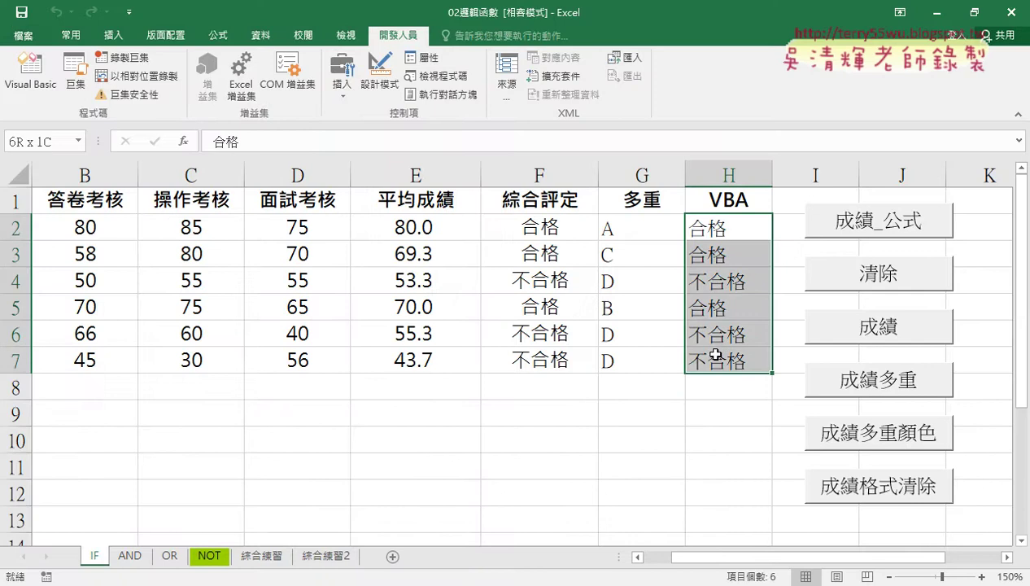
pyautogui.click(876, 382)
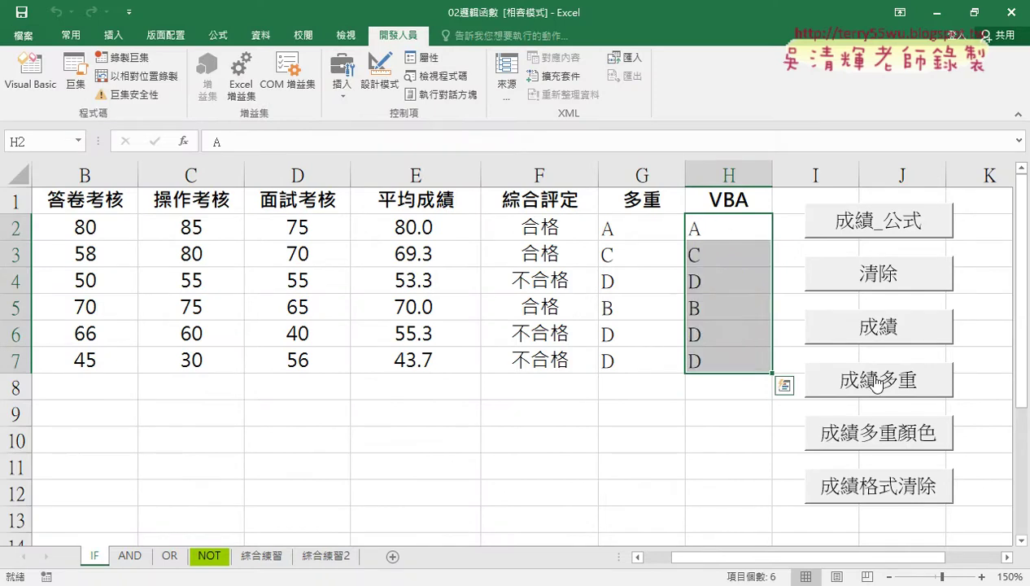
# Check the new grades A, C, D, B, D, D in H2:H7, then reopen the Visual Basic editor
pyautogui.moveTo(707, 229); pyautogui.dragTo(710, 364)
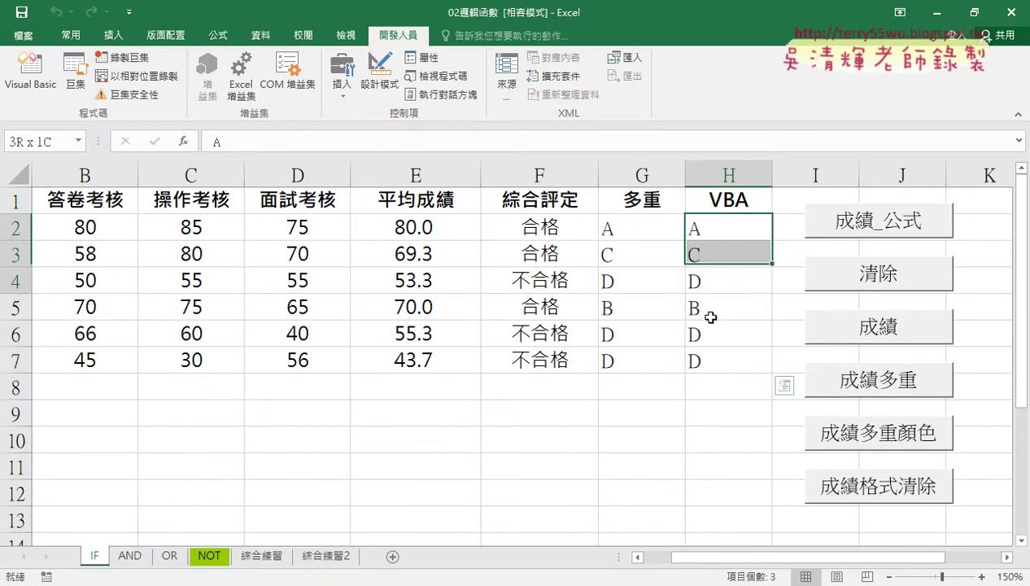
pyautogui.click(694, 229)
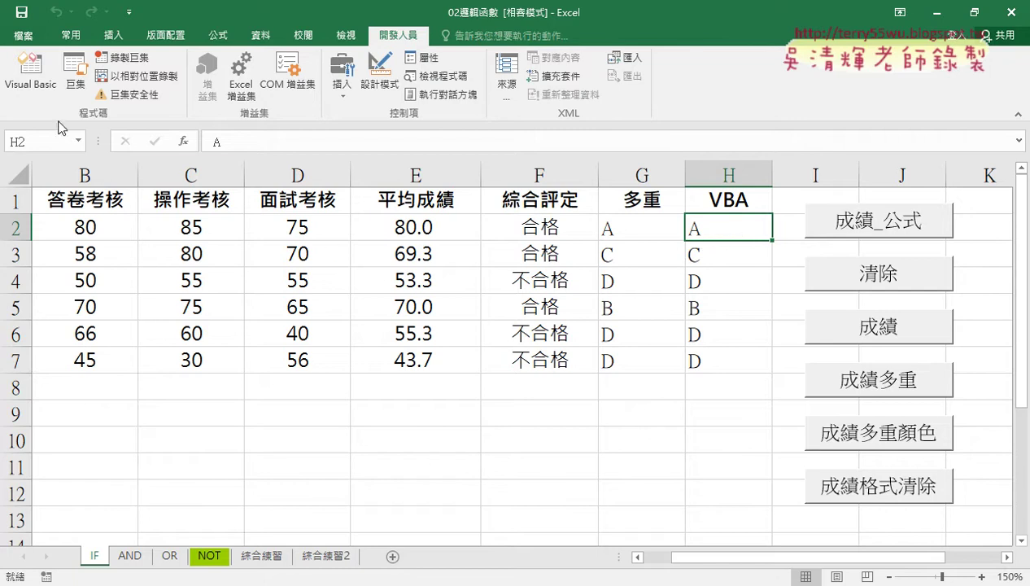
pyautogui.click(22, 78)
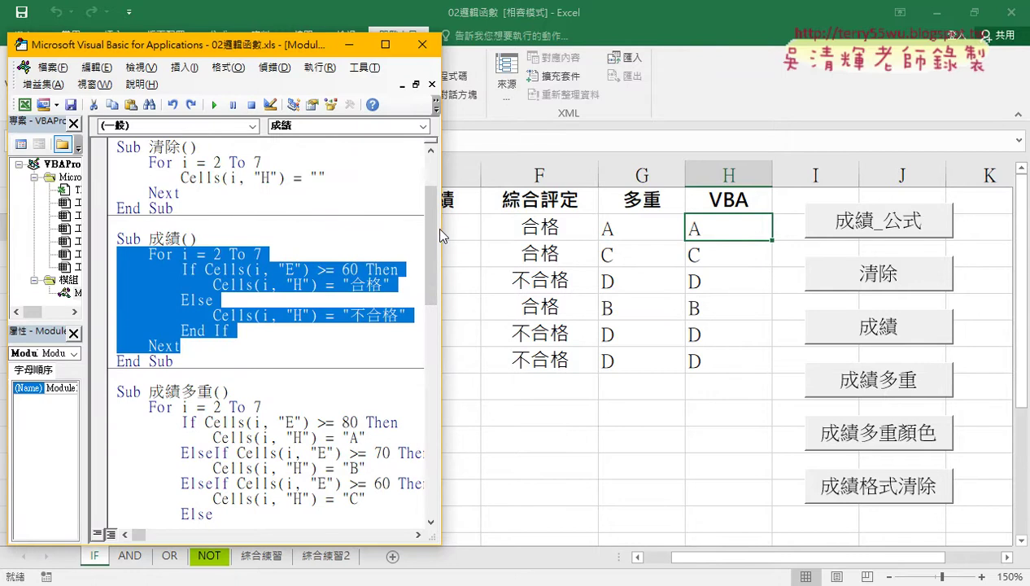
# Widen the editor and overwrite the old 成績多重 routine with the copied name 成績多重
pyautogui.moveTo(439, 235); pyautogui.dragTo(881, 232)
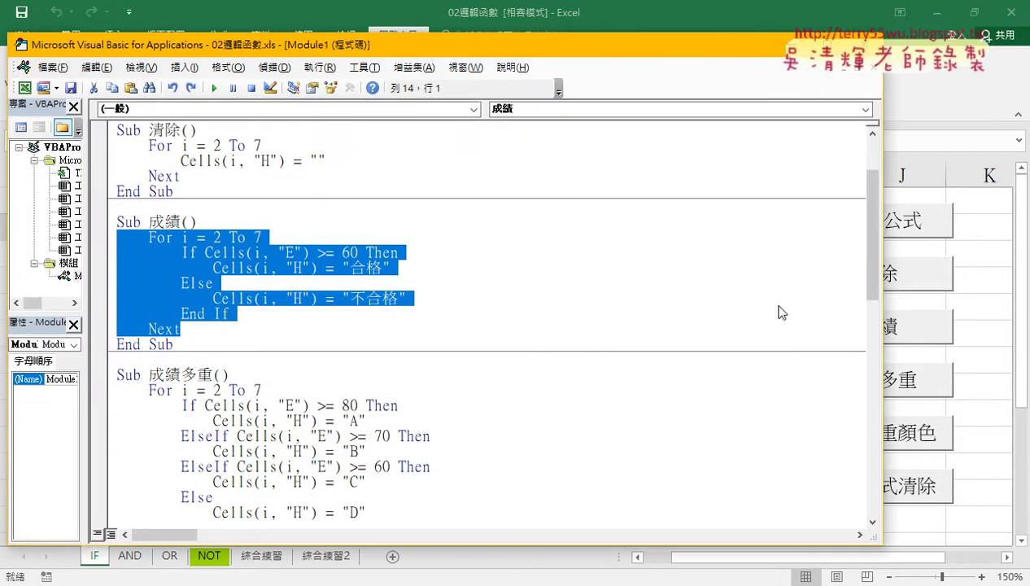
pyautogui.scroll(-1, 777, 312)
pyautogui.moveTo(173, 497)
pyautogui.mouseDown()
pyautogui.moveTo(178, 509)
pyautogui.moveTo(134, 362)
pyautogui.mouseUp()
pyautogui.moveTo(149, 328); pyautogui.dragTo(212, 329)
pyautogui.rightClick(204, 328)
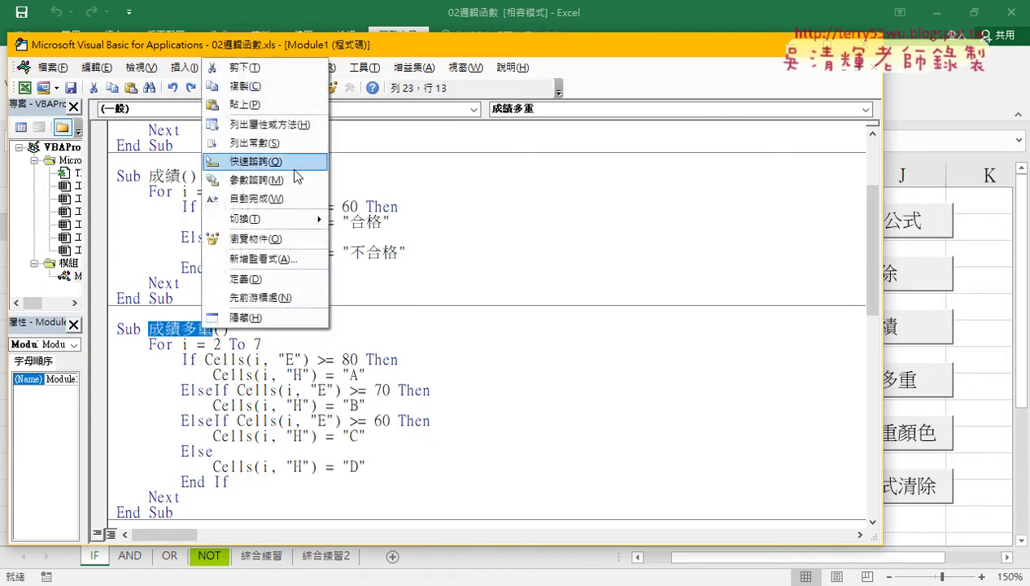
pyautogui.click(281, 88)
pyautogui.moveTo(193, 513); pyautogui.dragTo(101, 317)
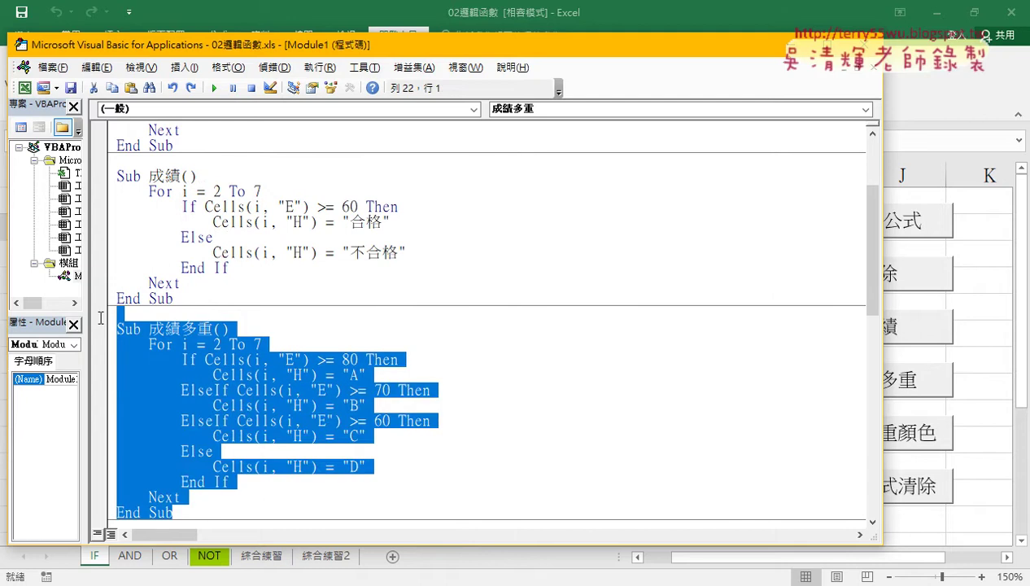
pyautogui.hotkey('ctrl', 'v')
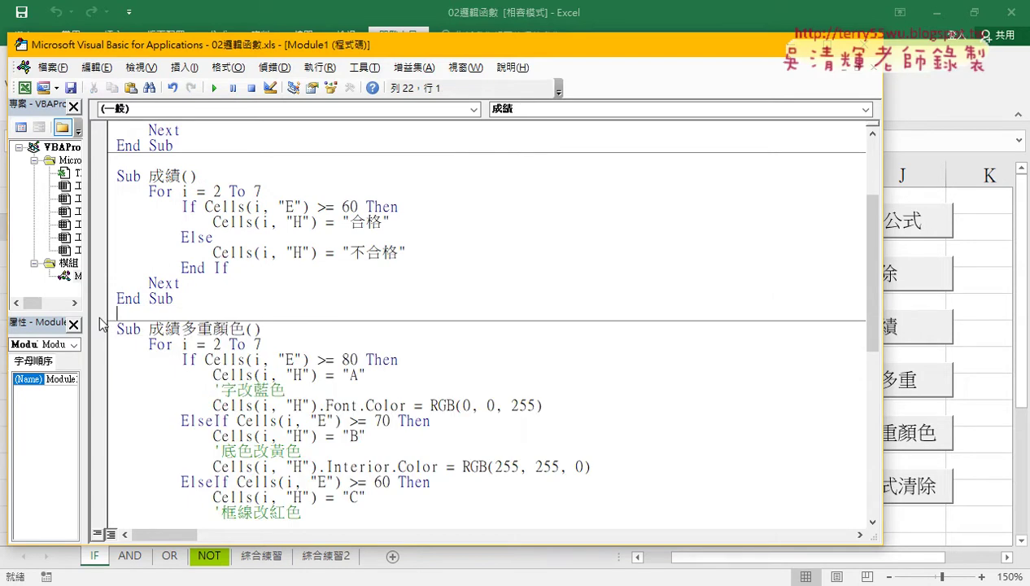
# Duplicate Sub 成績 just below itself and rename the copy 成績多重
pyautogui.moveTo(177, 300); pyautogui.dragTo(116, 174)
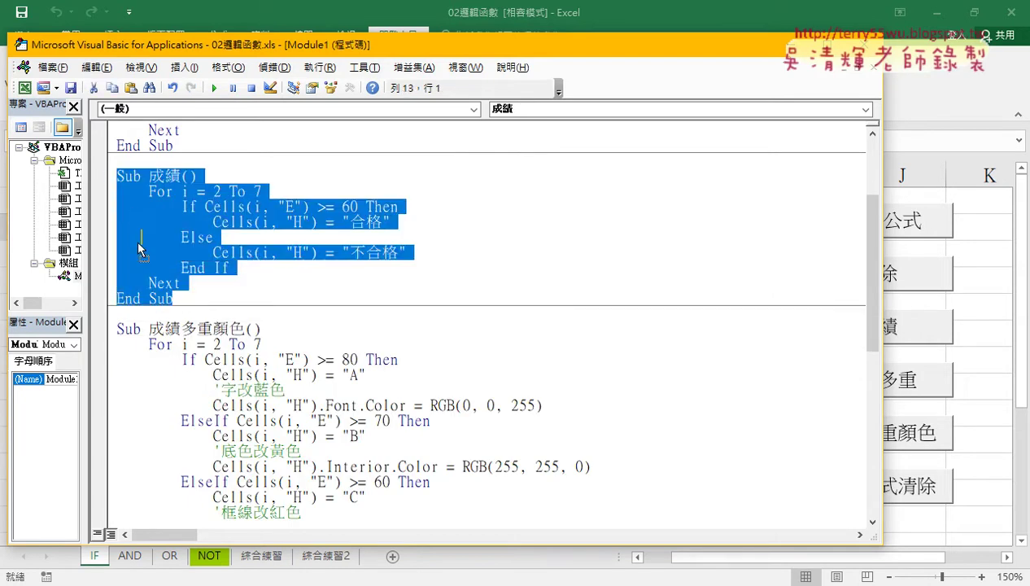
pyautogui.moveTo(139, 248); pyautogui.dragTo(138, 317)
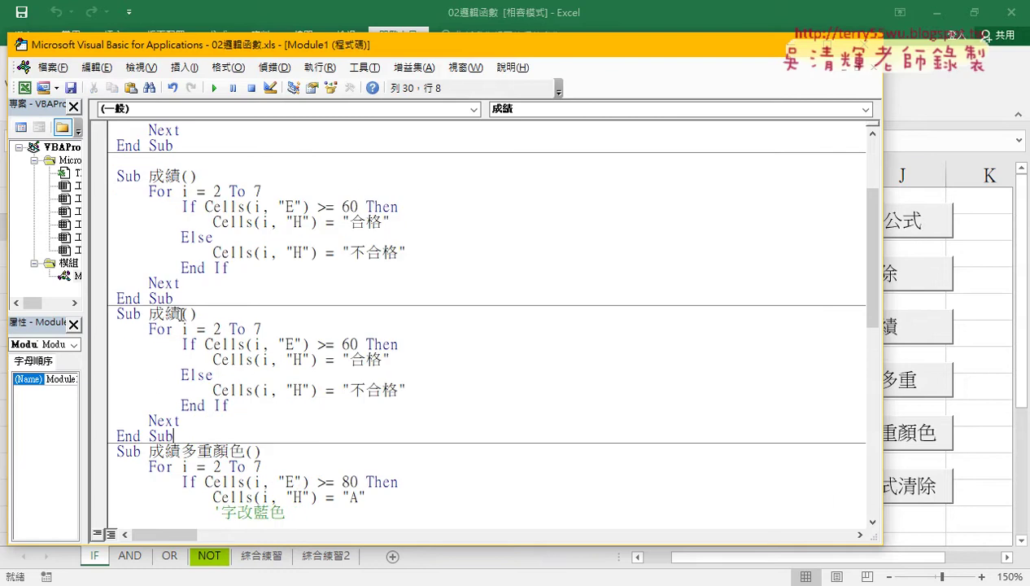
pyautogui.doubleClick(165, 313)
pyautogui.rightClick(160, 315)
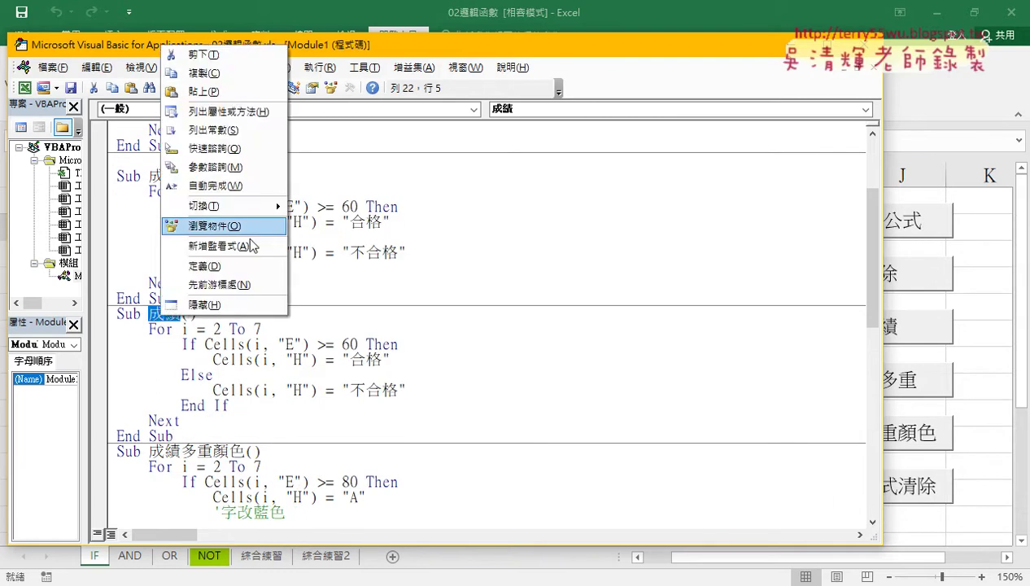
pyautogui.click(189, 89)
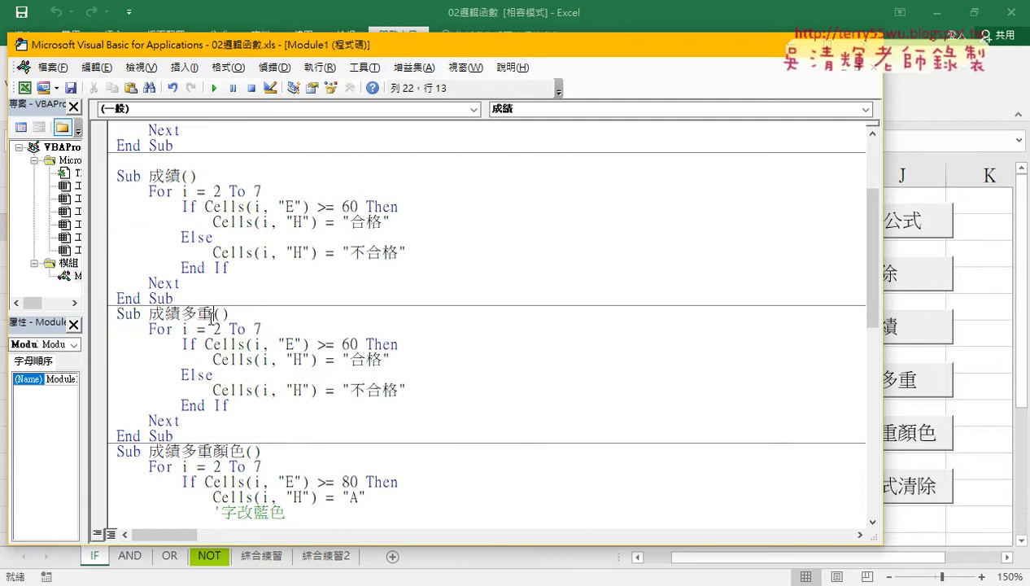
# In 成績多重, change the threshold 60 to 80, 合格 to A and 不合格 to D
pyautogui.scroll(-1, 330, 370)
pyautogui.scroll(-2, 346, 355)
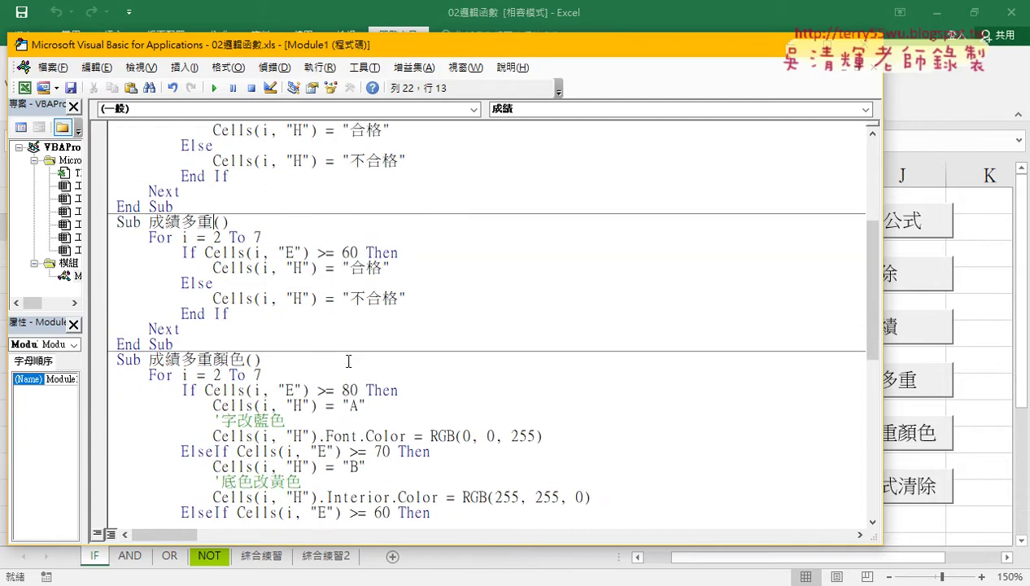
pyautogui.scroll(-1, 348, 354)
pyautogui.scroll(1, 310, 301)
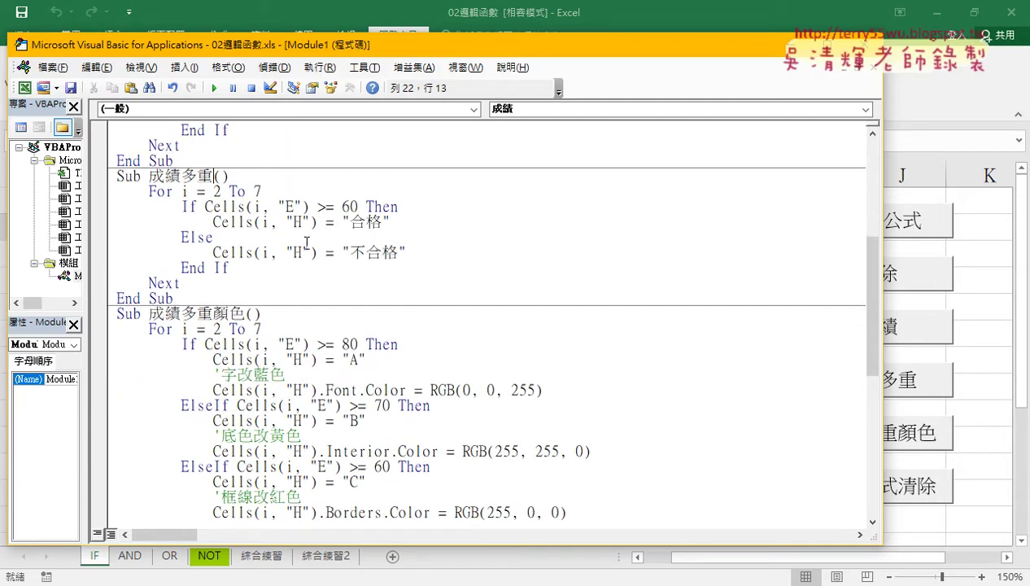
pyautogui.moveTo(341, 206); pyautogui.dragTo(348, 207)
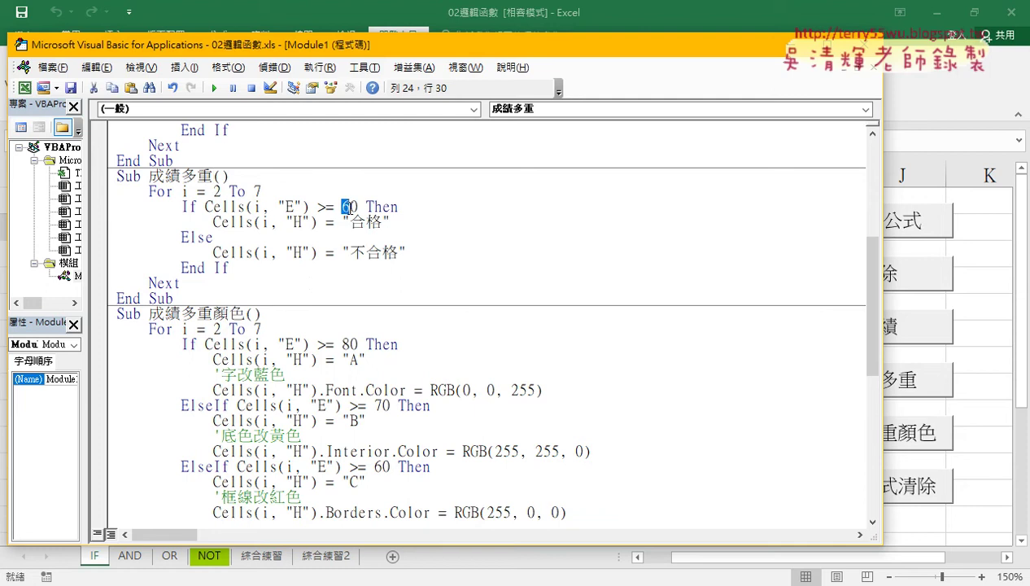
pyautogui.write('8')
pyautogui.moveTo(350, 221); pyautogui.dragTo(386, 222)
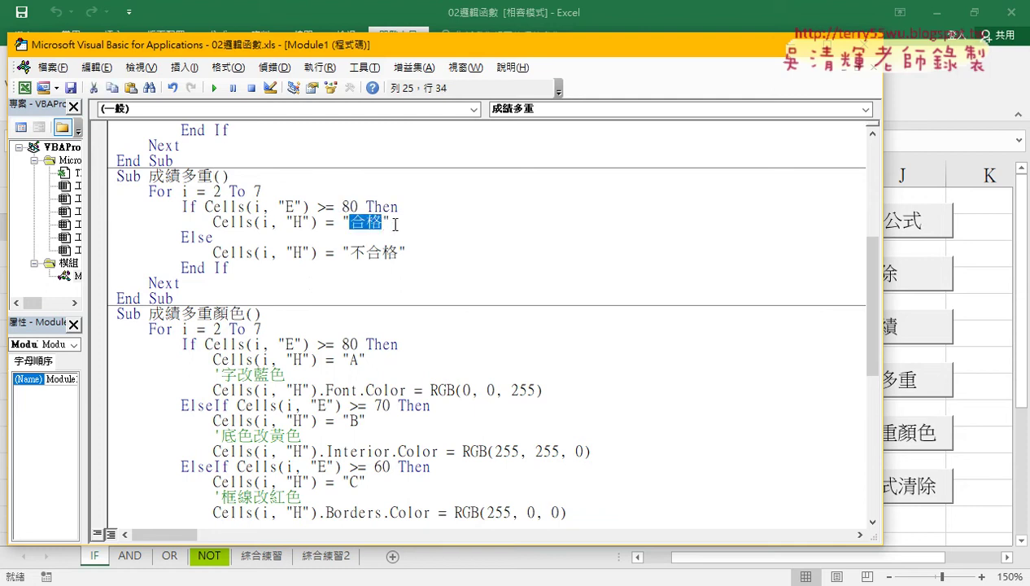
pyautogui.write('A')
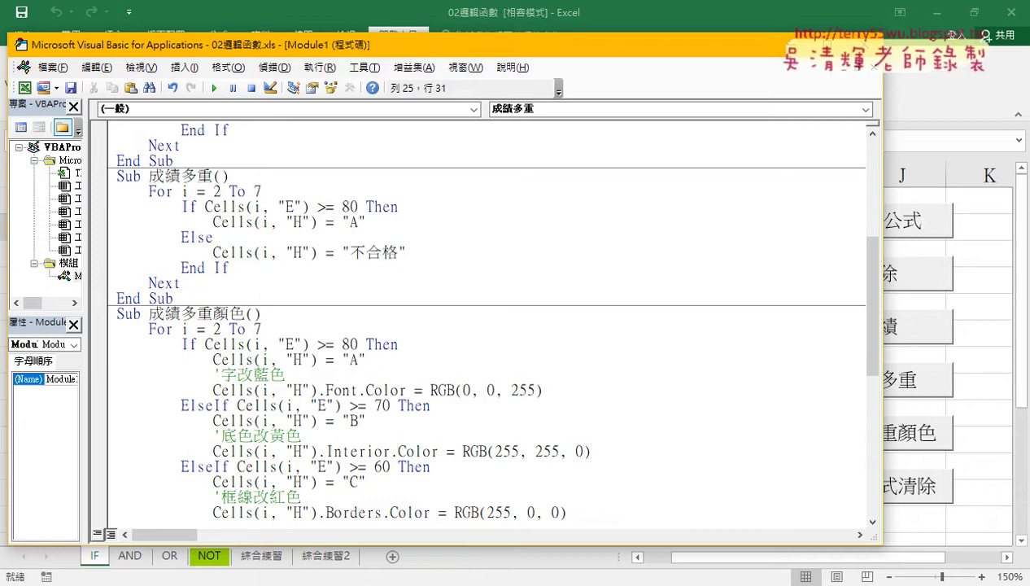
pyautogui.click(390, 268)
pyautogui.moveTo(350, 253); pyautogui.dragTo(398, 253)
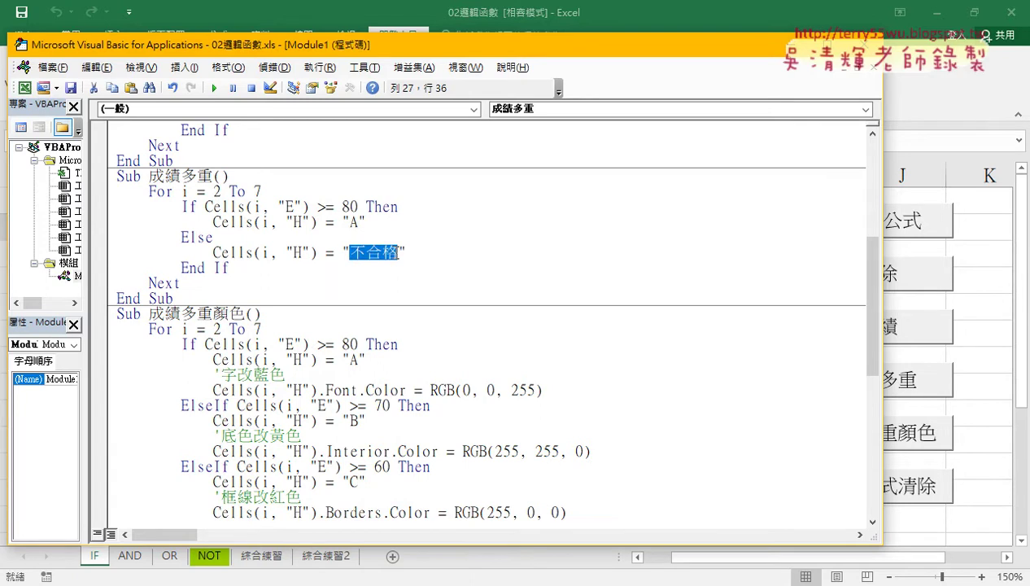
pyautogui.write('D')
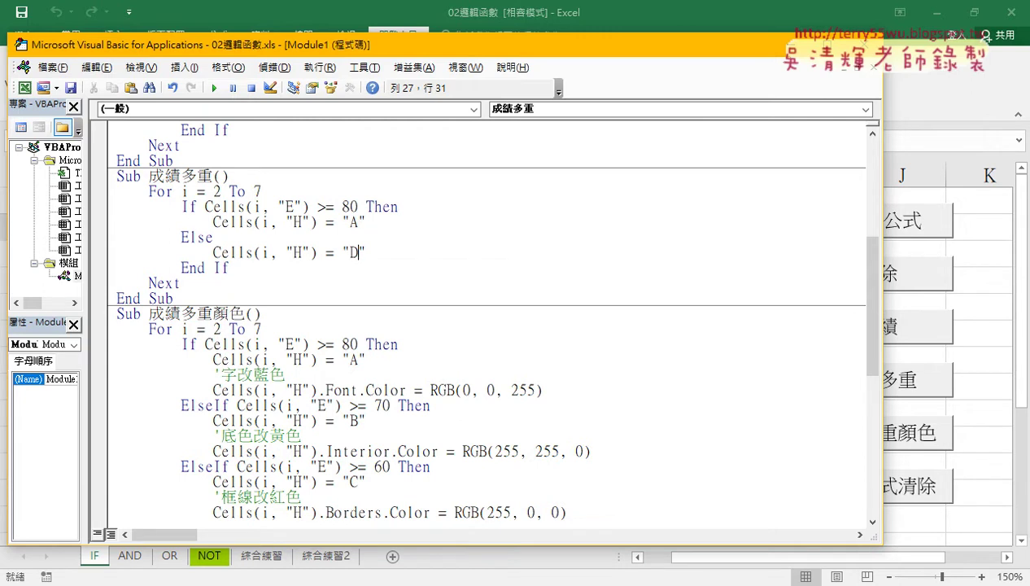
pyautogui.moveTo(366, 222)
pyautogui.mouseDown()
pyautogui.moveTo(120, 222)
pyautogui.moveTo(104, 209)
pyautogui.mouseUp()
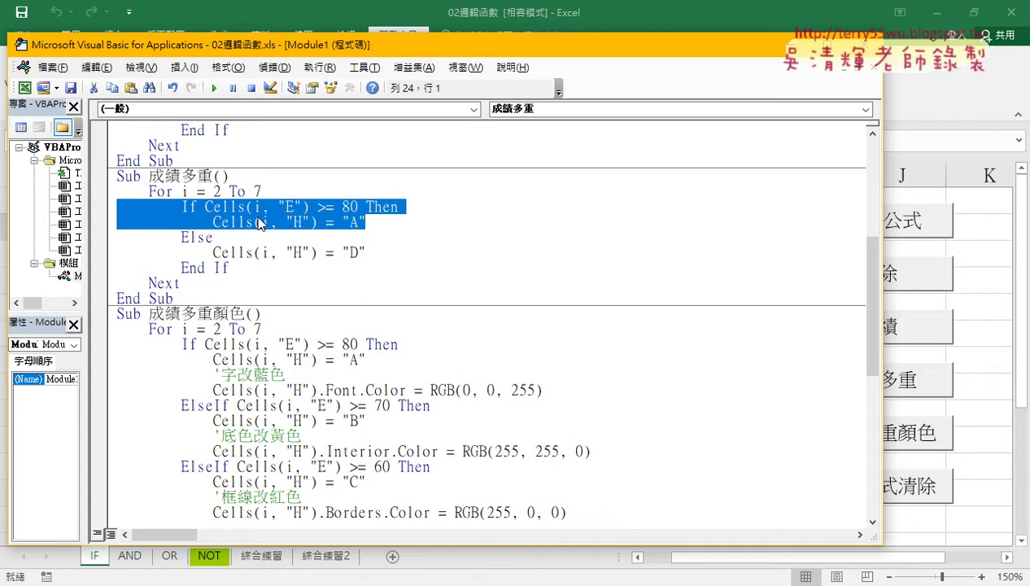
# Copy the If >= 80 / "A" lines and paste them on a new line below
pyautogui.rightClick(258, 222)
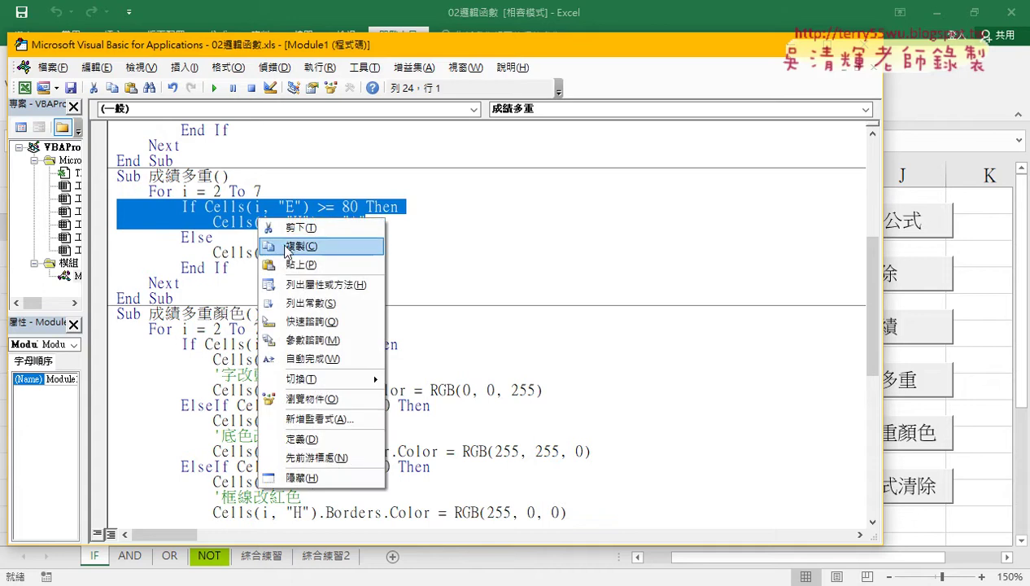
pyautogui.click(286, 246)
pyautogui.click(391, 222)
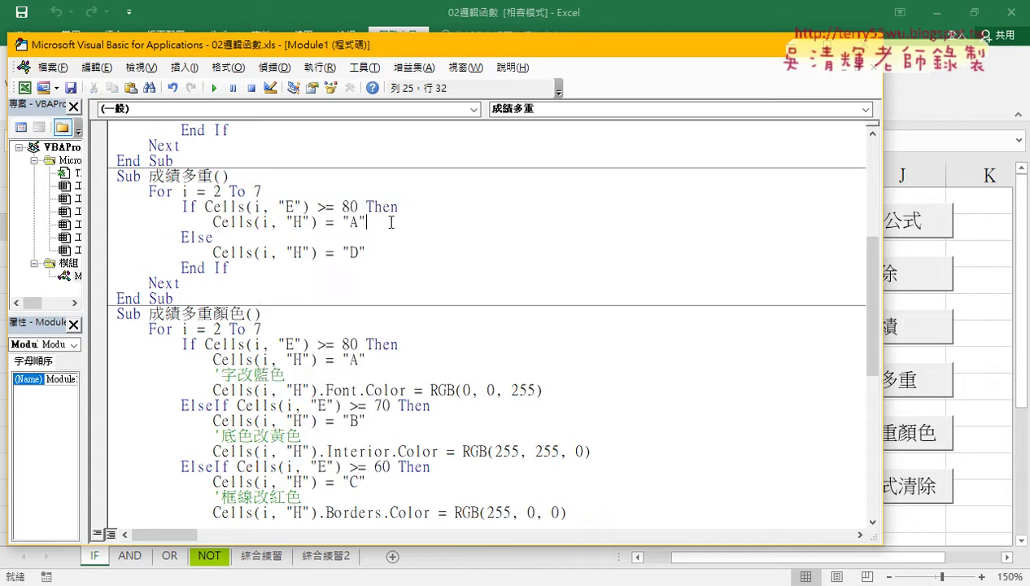
pyautogui.press('Return')
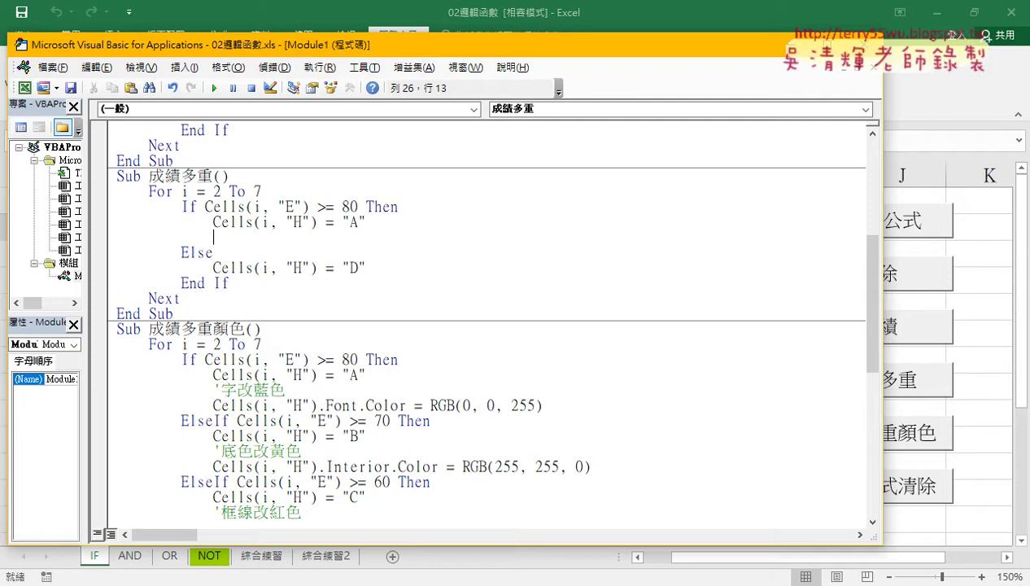
pyautogui.press('BackSpace')
pyautogui.press('BackSpace')
pyautogui.press('BackSpace')
pyautogui.hotkey('ctrl', 'v')
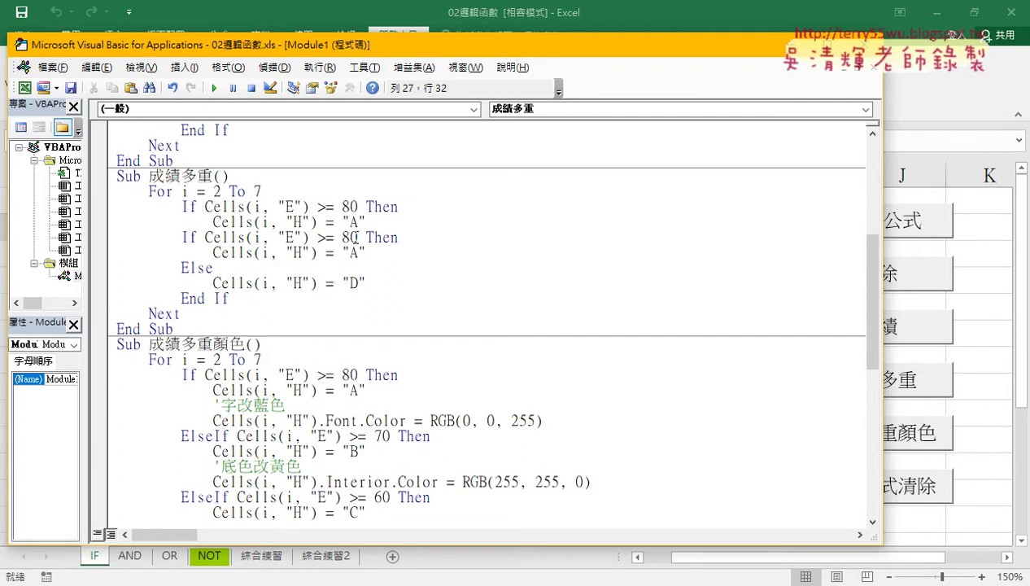
# Change the pasted test to >= 70 with result "B"
pyautogui.moveTo(350, 237); pyautogui.dragTo(342, 237)
pyautogui.write('7')
pyautogui.doubleClick(353, 253)
pyautogui.write('B')
pyautogui.moveTo(180, 206); pyautogui.dragTo(230, 297)
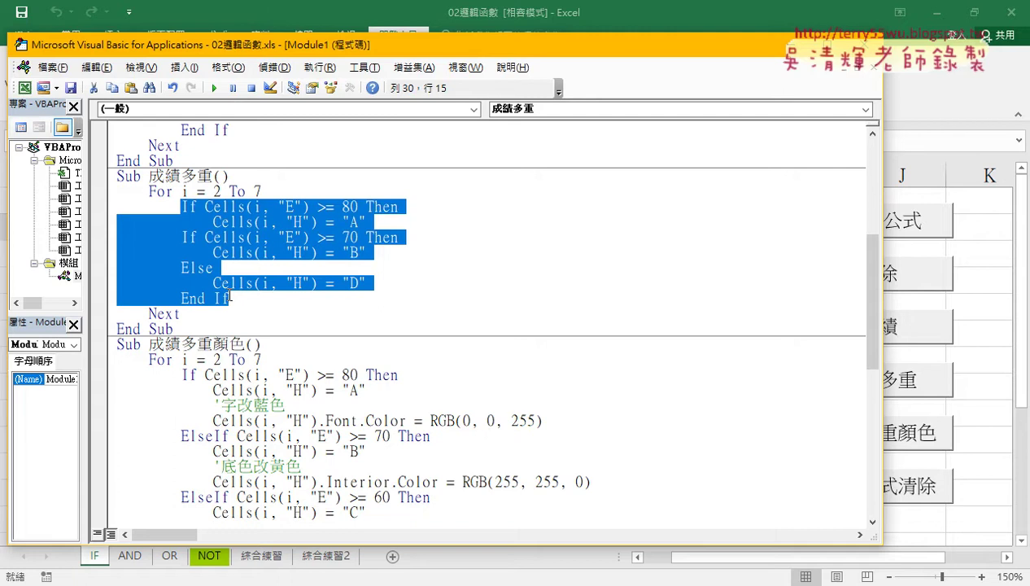
# Turn the second If into ElseIf by pasting Else in front of it
pyautogui.click(237, 294)
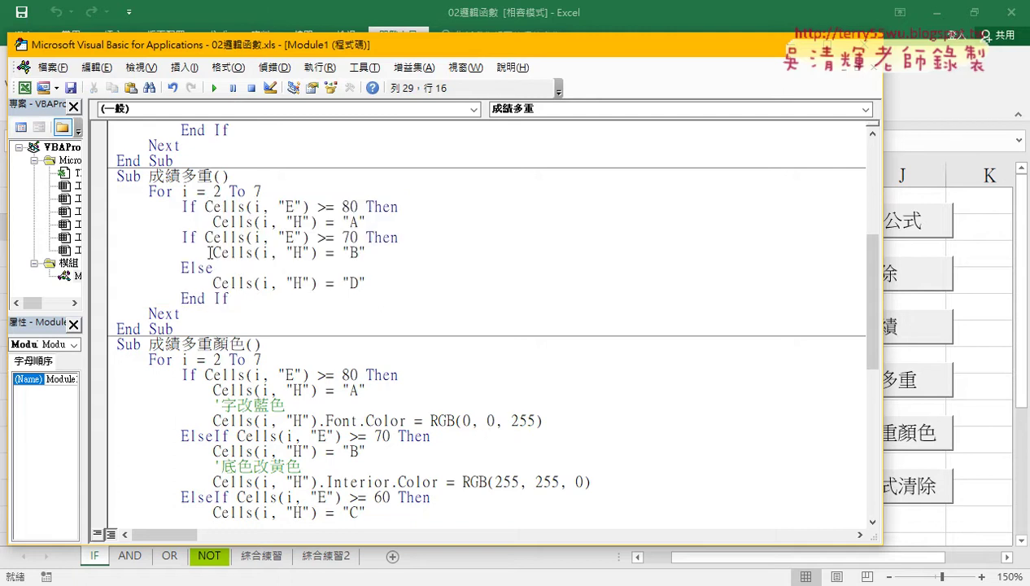
pyautogui.moveTo(214, 268); pyautogui.dragTo(180, 269)
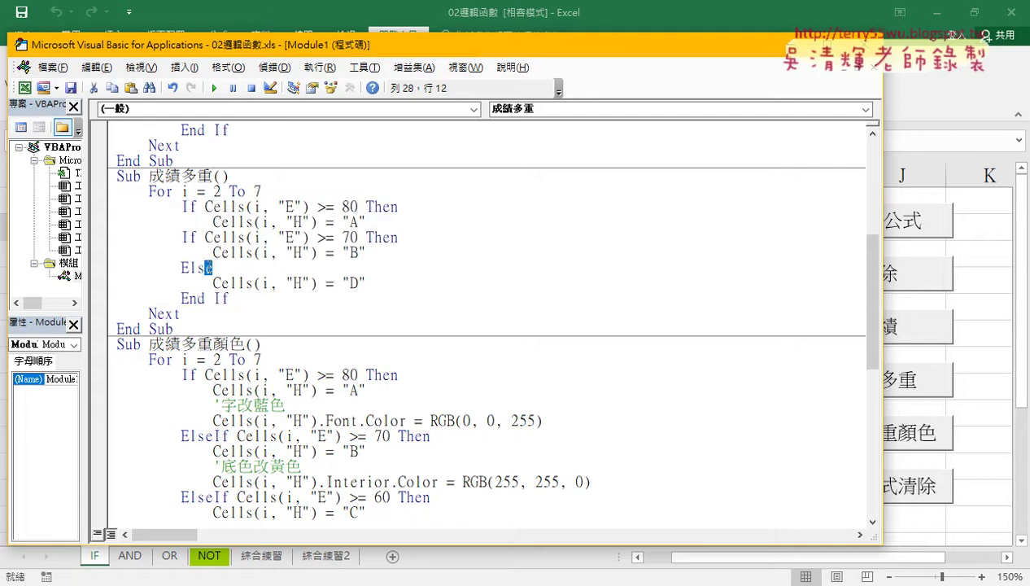
pyautogui.click(182, 238)
pyautogui.hotkey('ctrl', 'v')
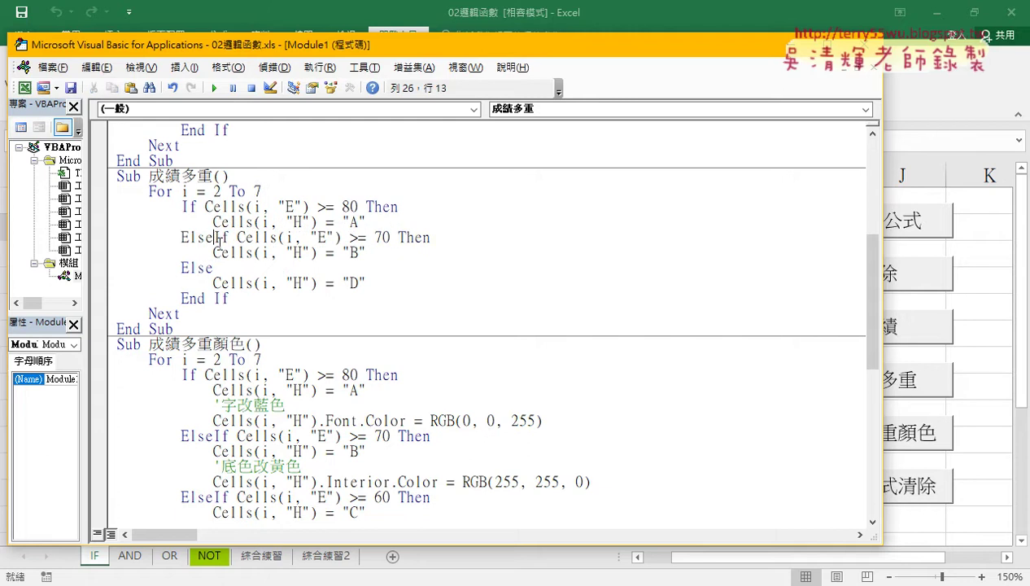
pyautogui.click(247, 264)
pyautogui.moveTo(180, 237); pyautogui.dragTo(214, 237)
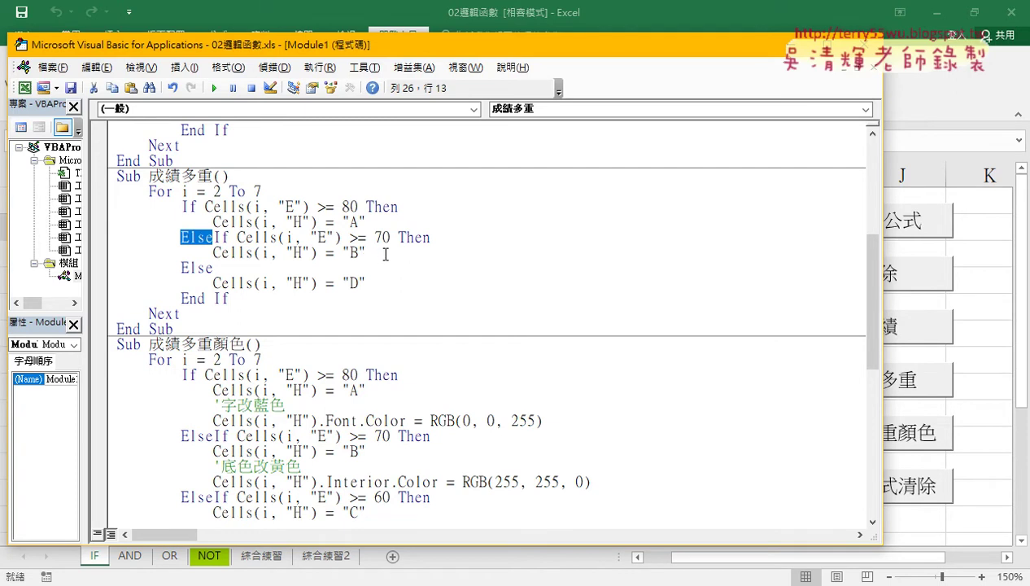
# Copy the ElseIf >= 70 / "B" lines and paste them on a new line below
pyautogui.moveTo(386, 255); pyautogui.dragTo(83, 236)
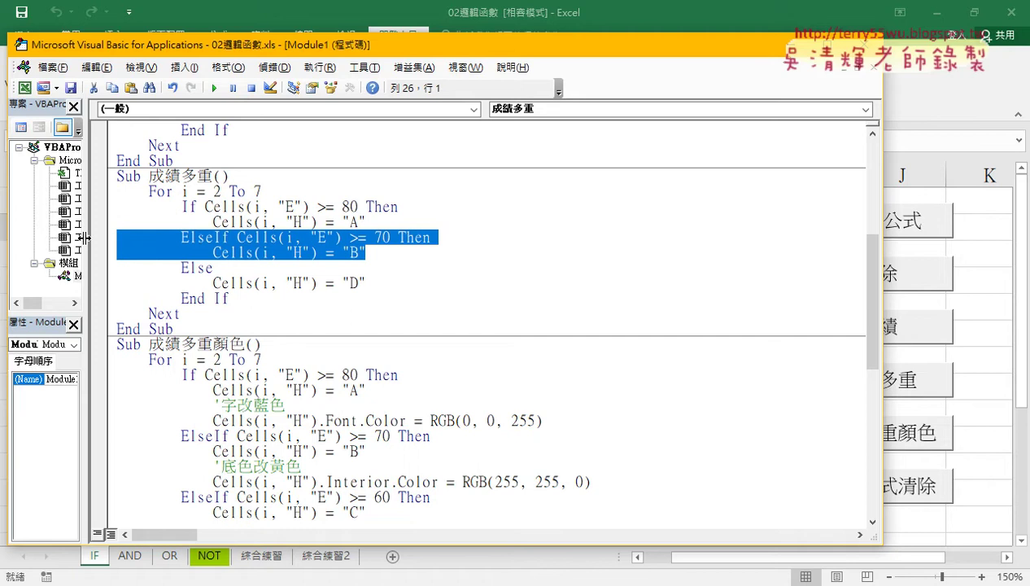
pyautogui.rightClick(197, 240)
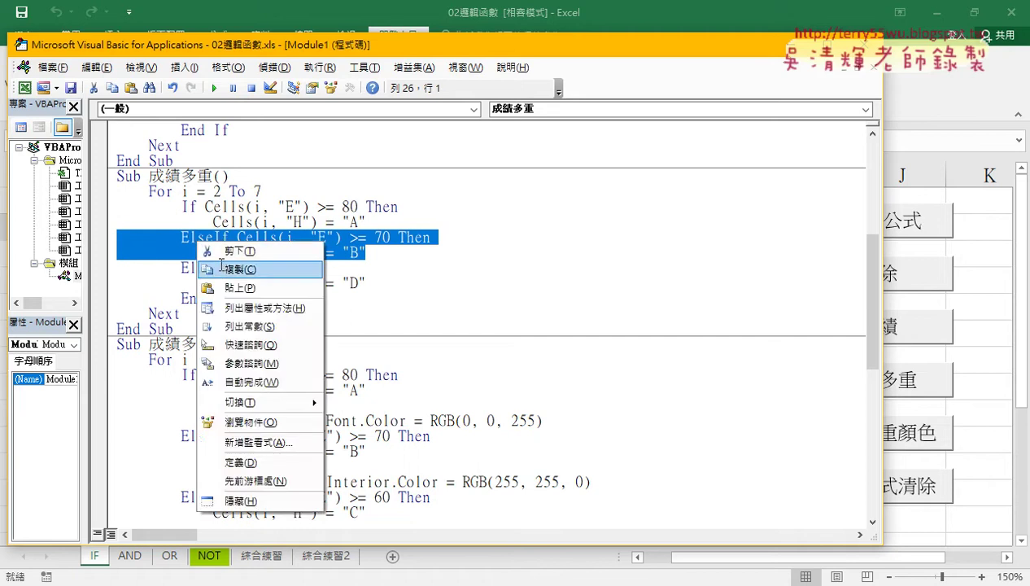
pyautogui.click(221, 265)
pyautogui.click(380, 255)
pyautogui.press('Return')
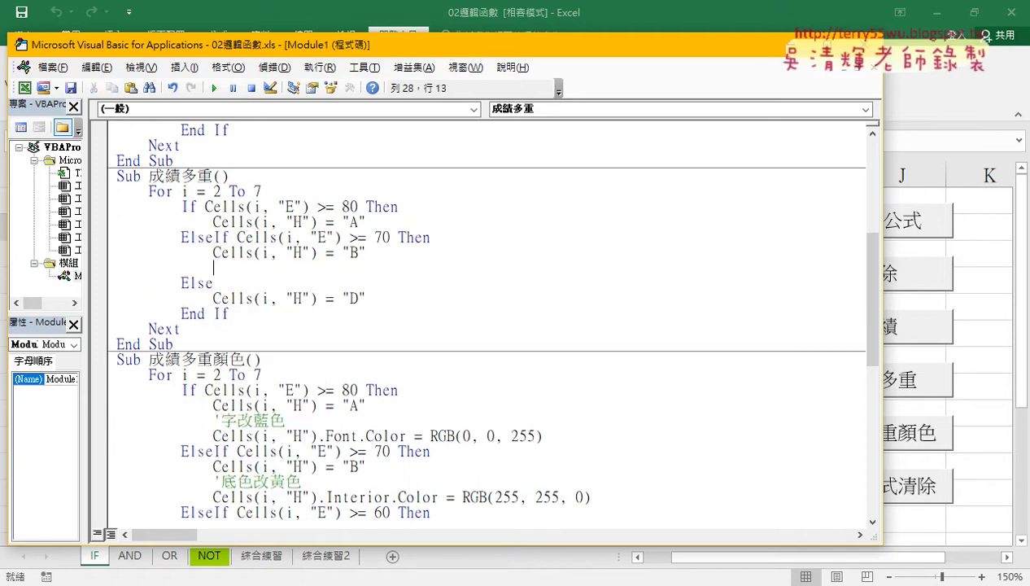
pyautogui.press('BackSpace')
pyautogui.press('BackSpace')
pyautogui.hotkey('ctrl', 'v')
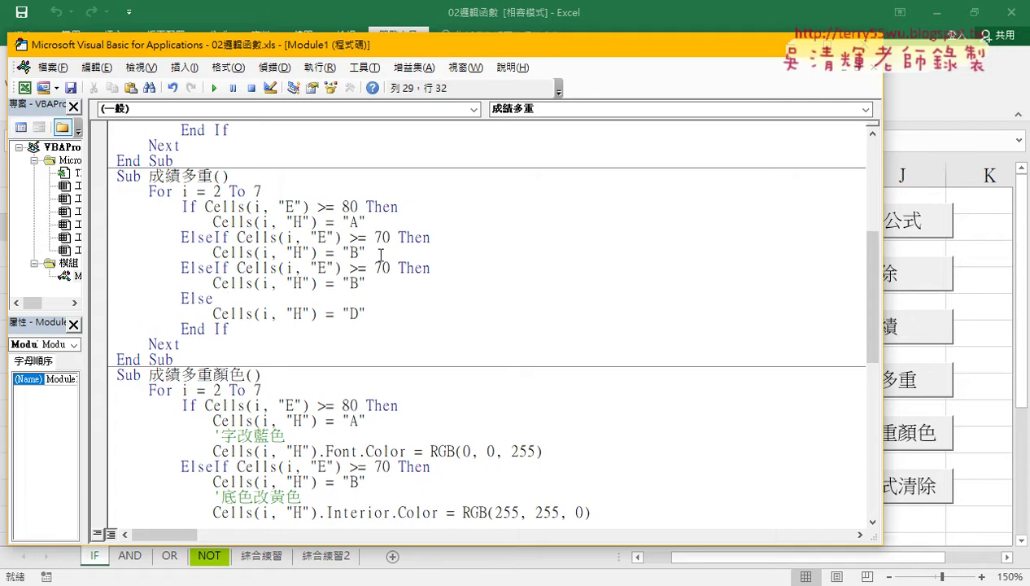
# Change the pasted branch to >= 60 with result "C"
pyautogui.moveTo(384, 267); pyautogui.dragTo(375, 268)
pyautogui.write('6')
pyautogui.doubleClick(353, 282)
pyautogui.write('C')
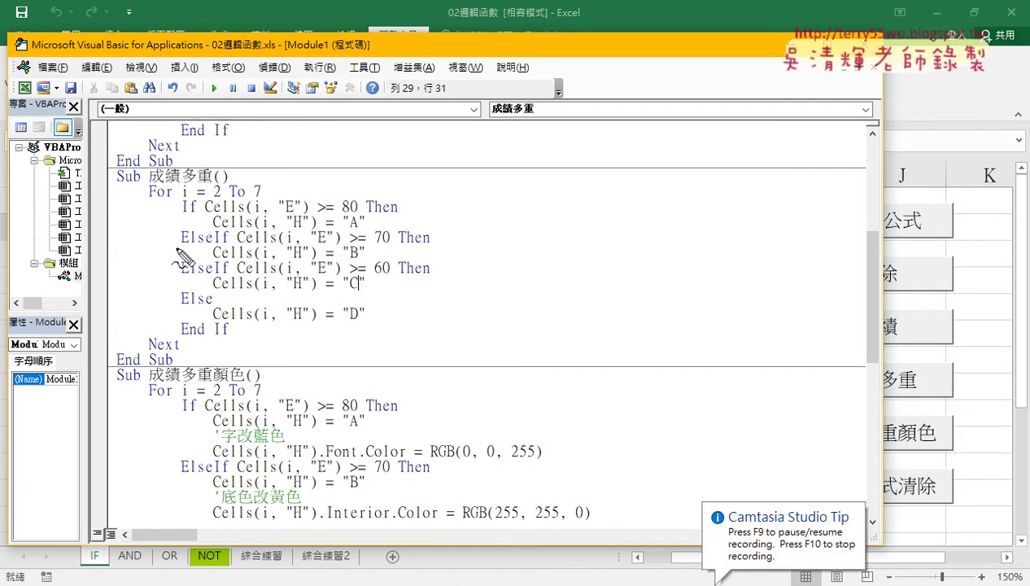
# Underline ElseIf and the grade letters with pen annotations, then clear them
pyautogui.moveTo(178, 242); pyautogui.dragTo(207, 241)
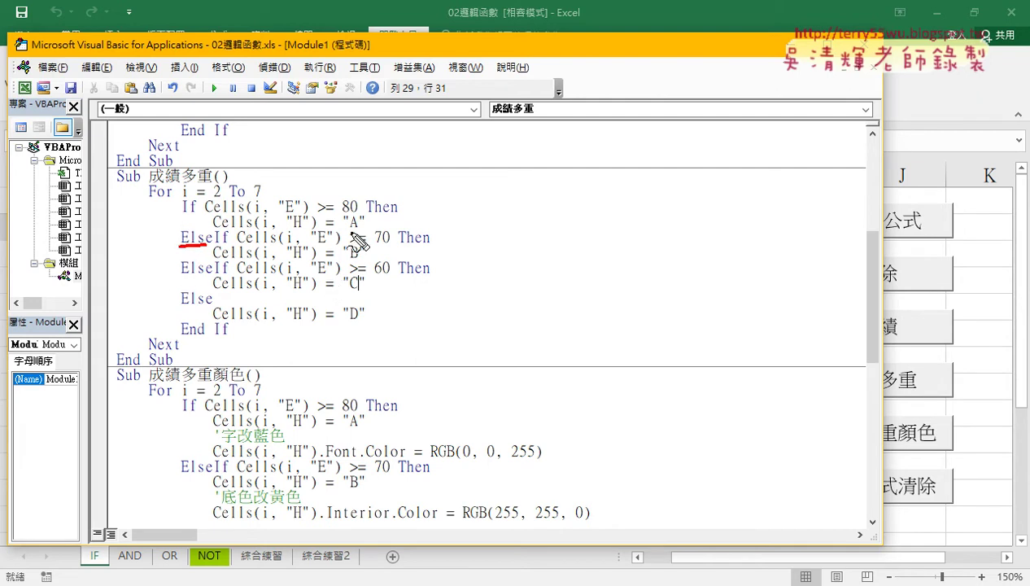
pyautogui.moveTo(348, 230)
pyautogui.mouseDown()
pyautogui.moveTo(363, 230)
pyautogui.moveTo(362, 321)
pyautogui.mouseUp()
pyautogui.press('Escape')
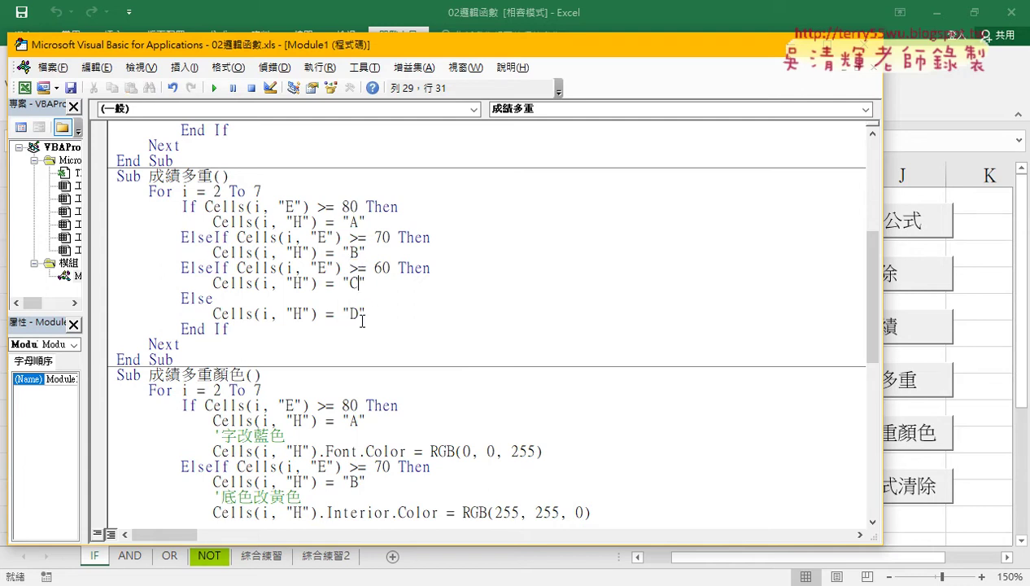
# Close the editor and run the 成績 and 成績多重 buttons to fill column H with A–D grades
pyautogui.click(973, 330)
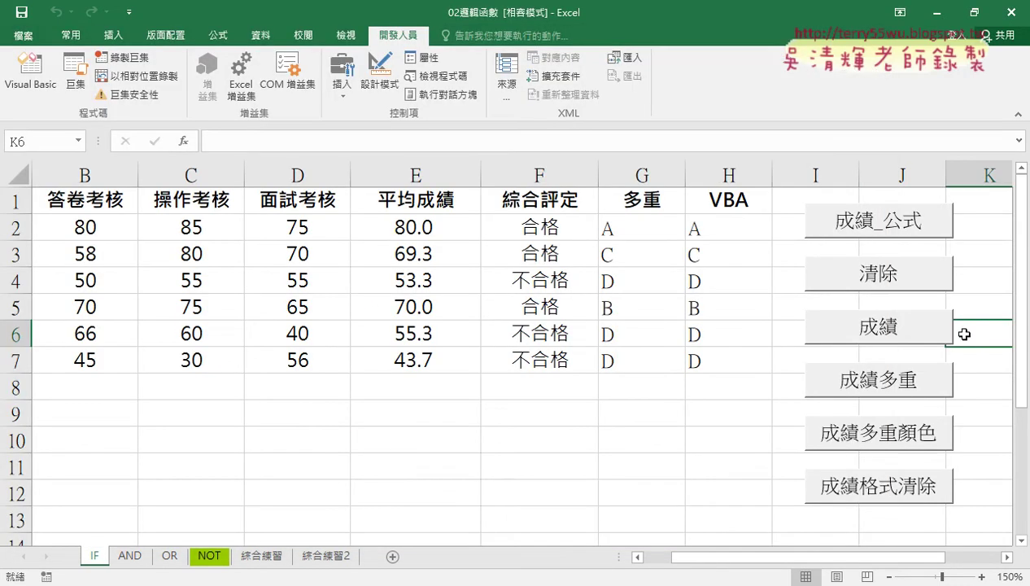
pyautogui.click(880, 328)
pyautogui.click(861, 396)
pyautogui.click(701, 231)
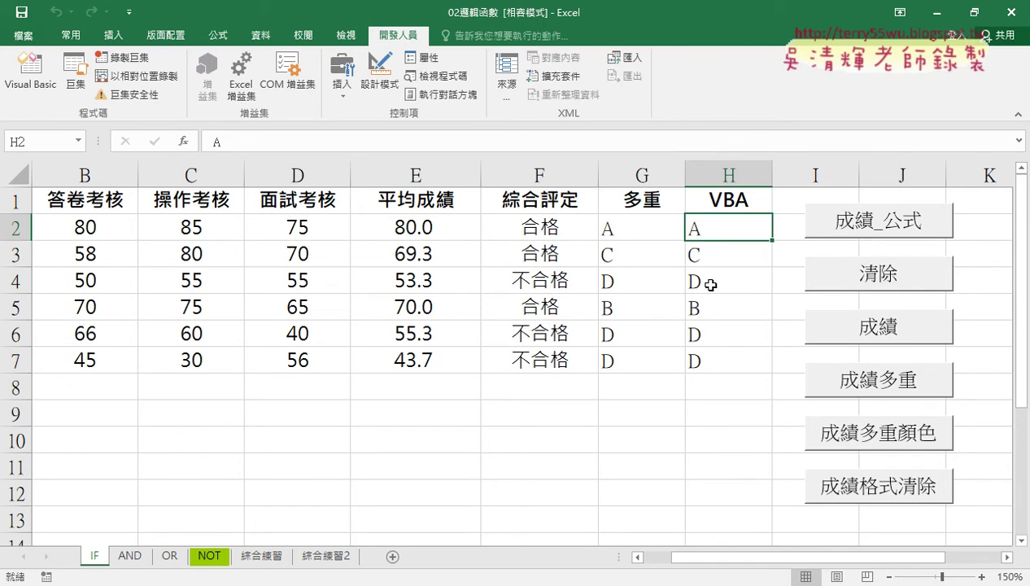
# Run 成績多重顏色 to format the grades, then select cell H9
pyautogui.click(882, 446)
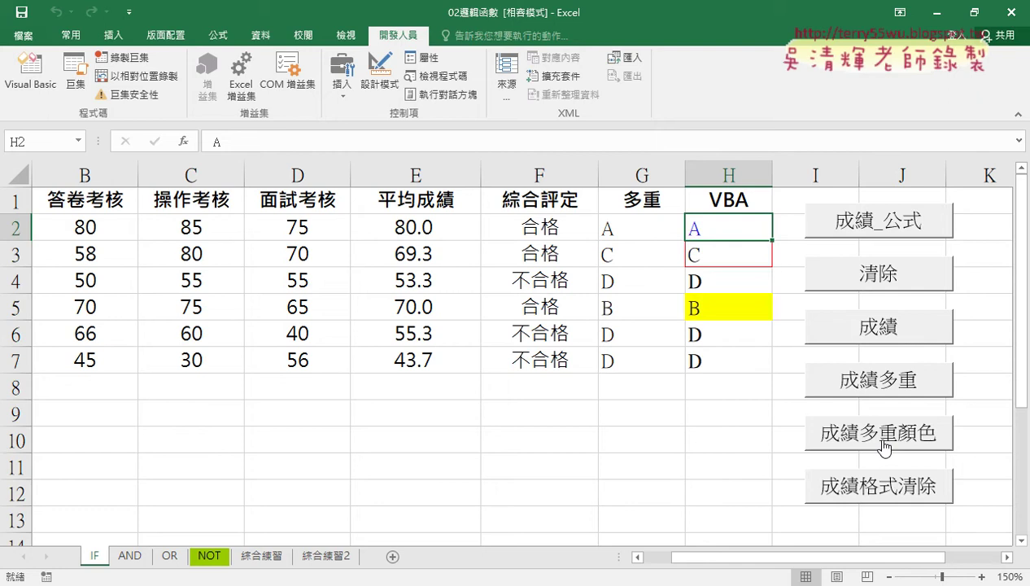
pyautogui.click(733, 423)
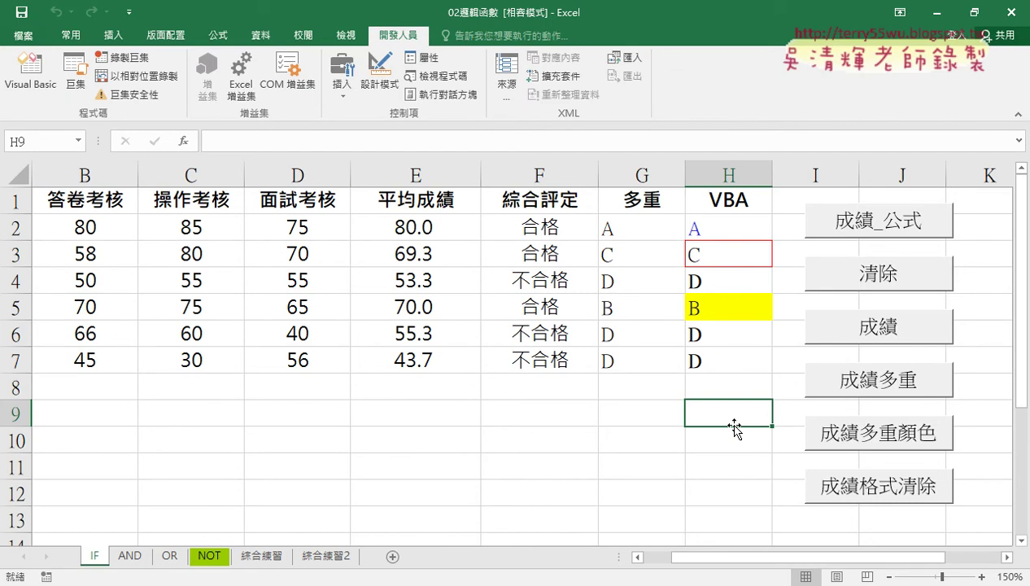
# Switch to the 常用 ribbon and browse the font list without changing the font
pyautogui.click(71, 35)
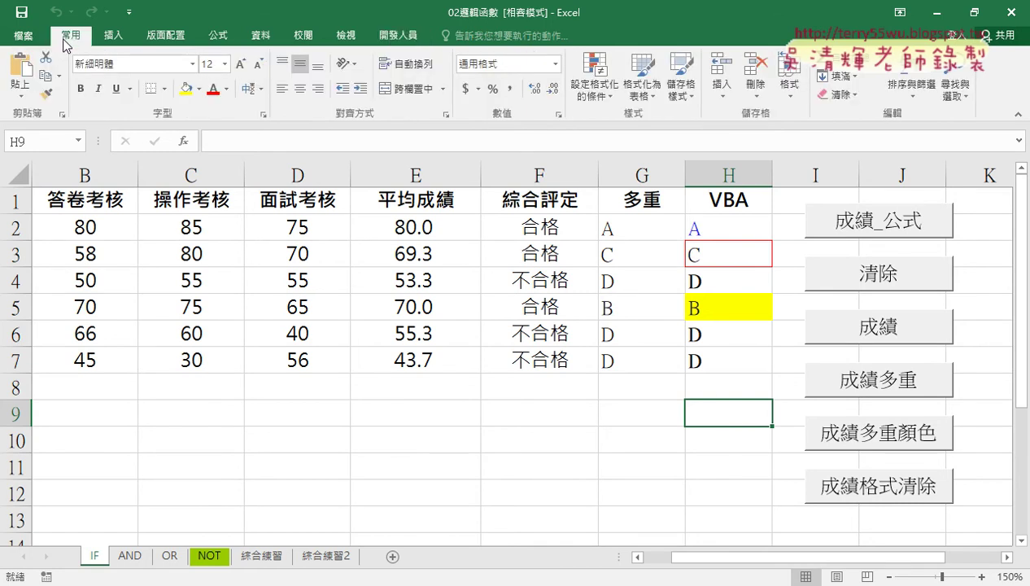
pyautogui.click(193, 64)
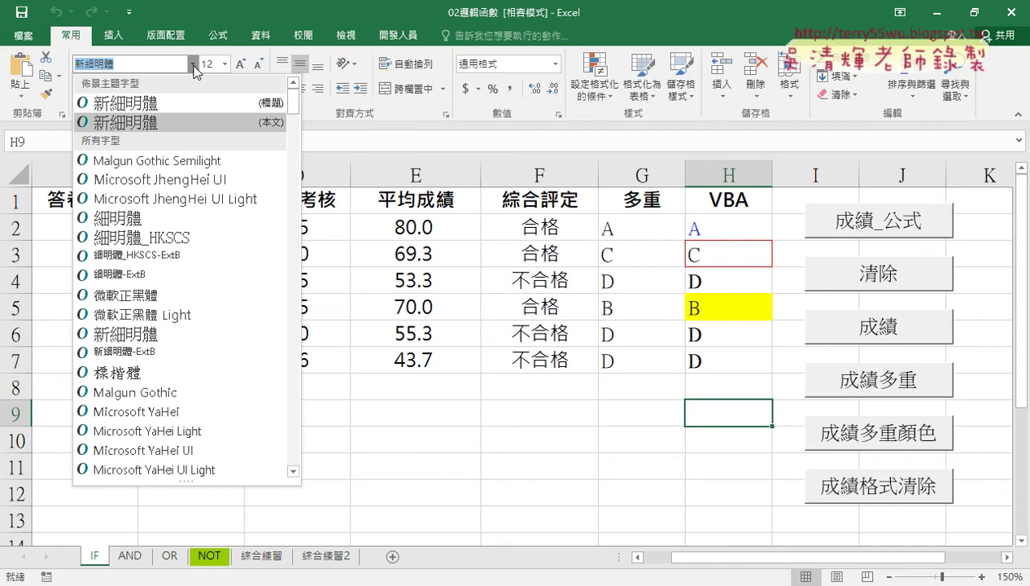
pyautogui.click(340, 14)
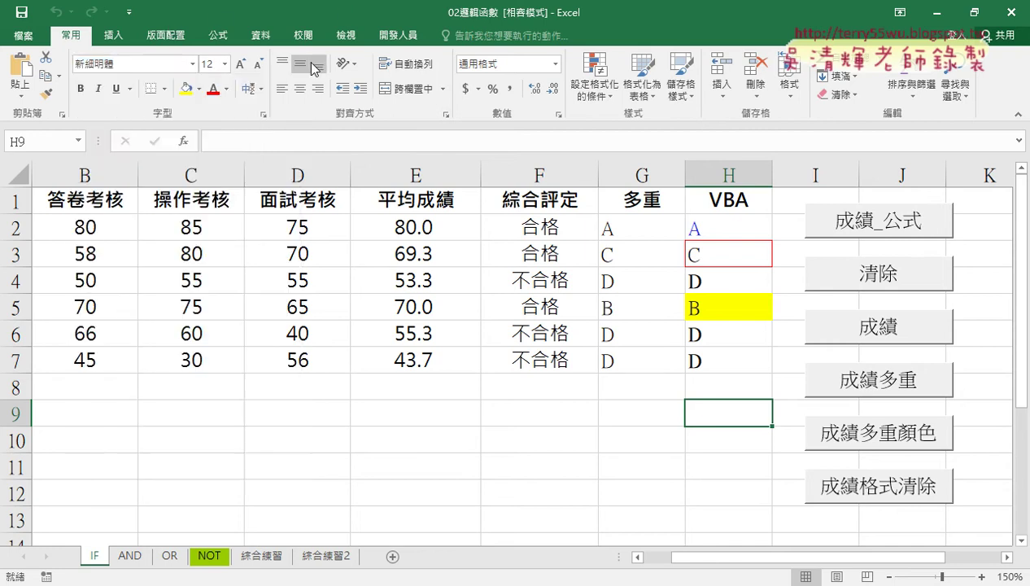